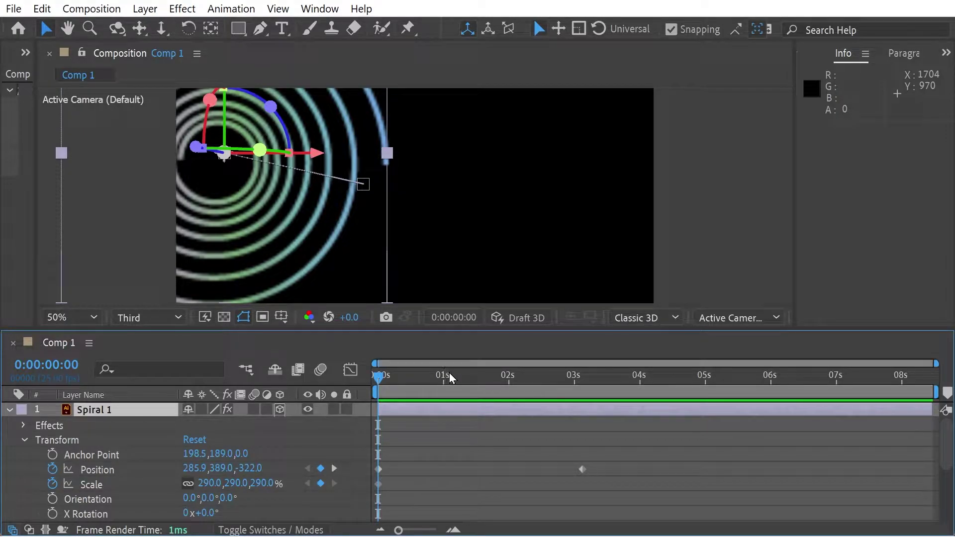
# - Scrub the timeline to preview the spiral animation up to about three seconds
pyautogui.moveTo(437, 380); pyautogui.dragTo(356, 376)
pyautogui.moveTo(944, 440)
pyautogui.mouseDown()
pyautogui.moveTo(939, 462)
pyautogui.moveTo(939, 433)
pyautogui.mouseUp()
pyautogui.moveTo(393, 376)
pyautogui.mouseDown()
pyautogui.moveTo(591, 393)
pyautogui.moveTo(407, 396)
pyautogui.moveTo(551, 391)
pyautogui.moveTo(576, 394)
pyautogui.moveTo(581, 407)
pyautogui.moveTo(427, 410)
pyautogui.moveTo(423, 395)
pyautogui.moveTo(593, 402)
pyautogui.moveTo(386, 403)
pyautogui.moveTo(592, 402)
pyautogui.moveTo(368, 393)
pyautogui.moveTo(425, 376)
pyautogui.moveTo(520, 384)
pyautogui.moveTo(386, 382)
pyautogui.mouseUp()
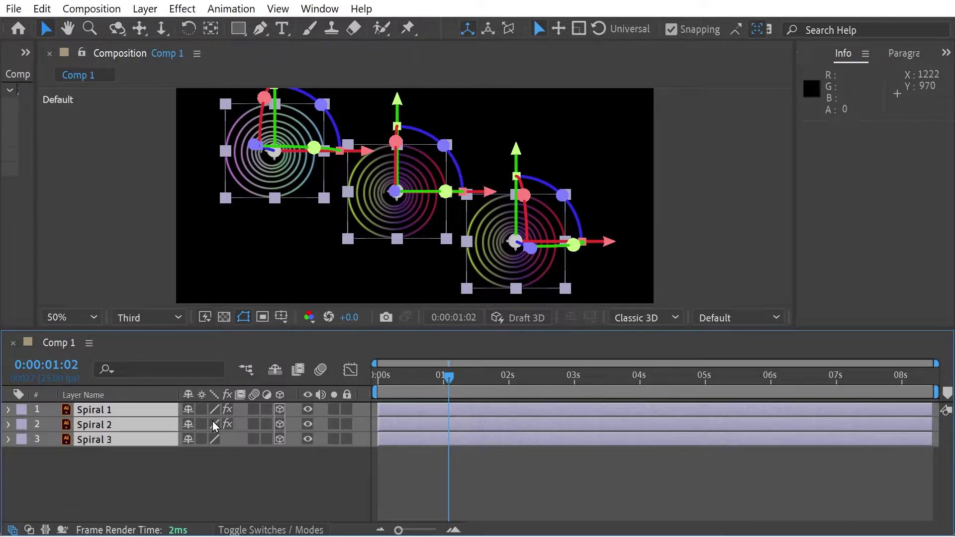
# - Expand Spiral 1's Transform properties and scrub its Position Z to -33.0
pyautogui.click(771, 317)
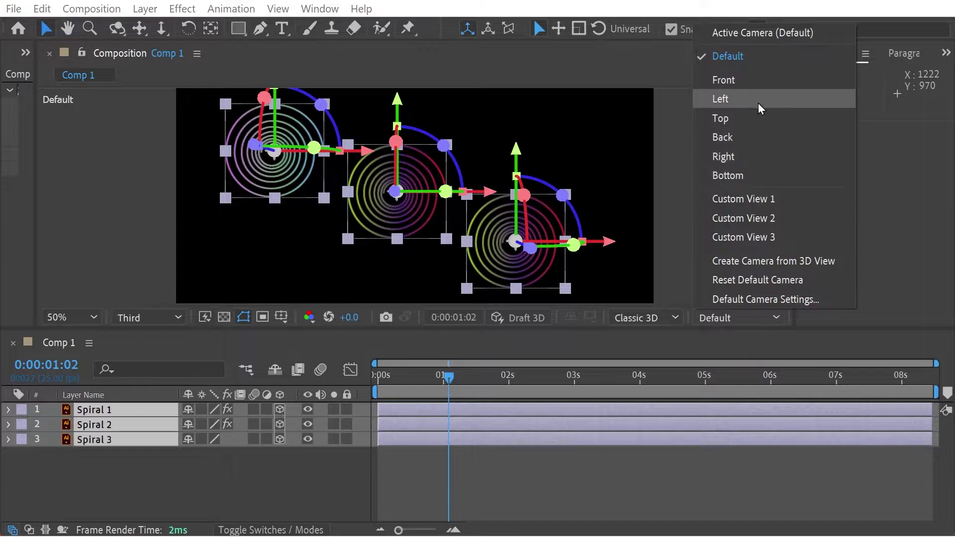
pyautogui.click(160, 482)
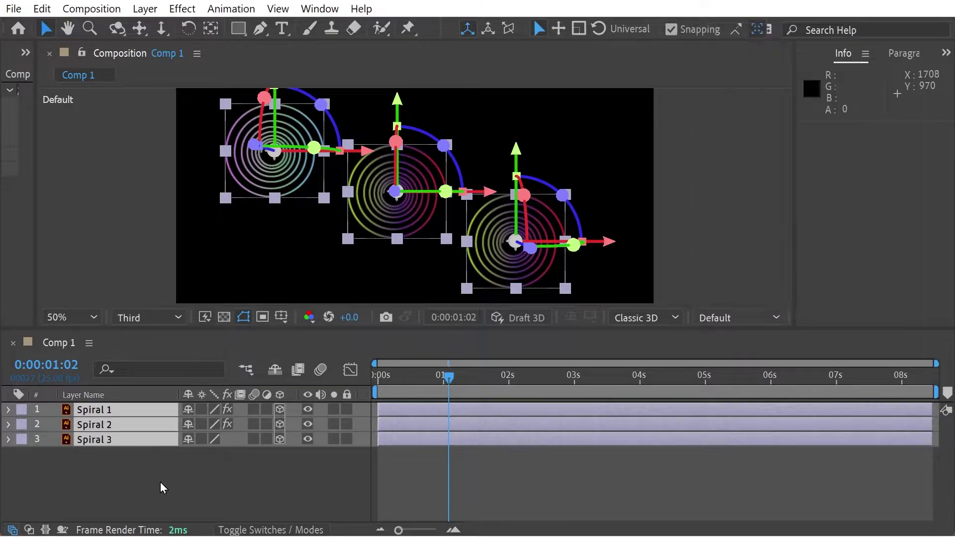
pyautogui.click(160, 482)
pyautogui.click(10, 410)
pyautogui.click(8, 410)
pyautogui.moveTo(248, 468); pyautogui.dragTo(217, 472)
# - Switch the 3D view to Front and scrub Spiral 1's Position Z to 21.0
pyautogui.click(747, 318)
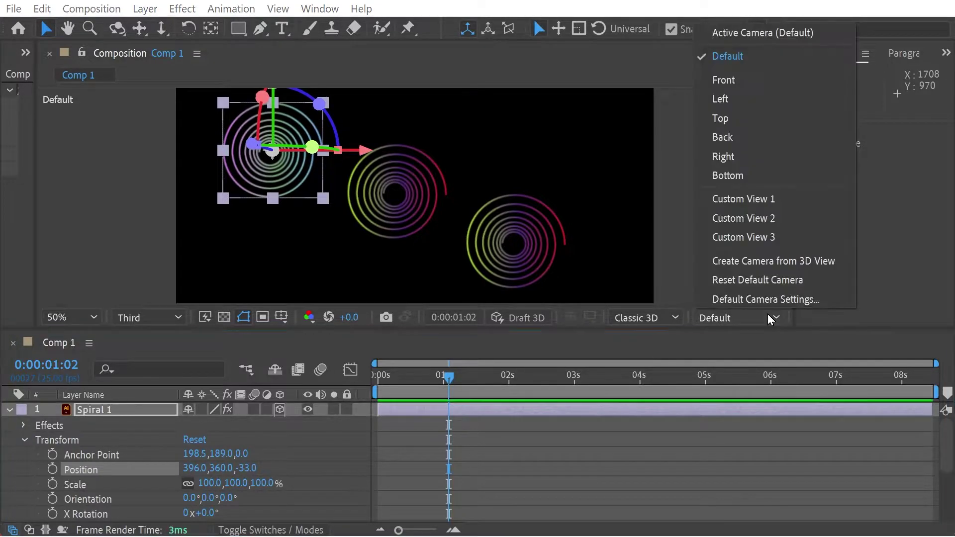
pyautogui.click(727, 79)
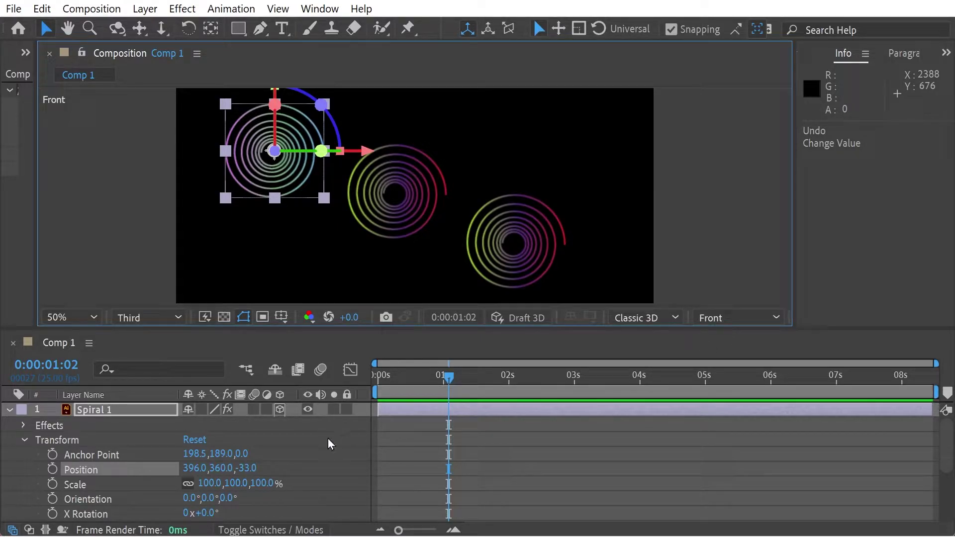
pyautogui.moveTo(255, 470); pyautogui.dragTo(304, 467)
pyautogui.click(716, 319)
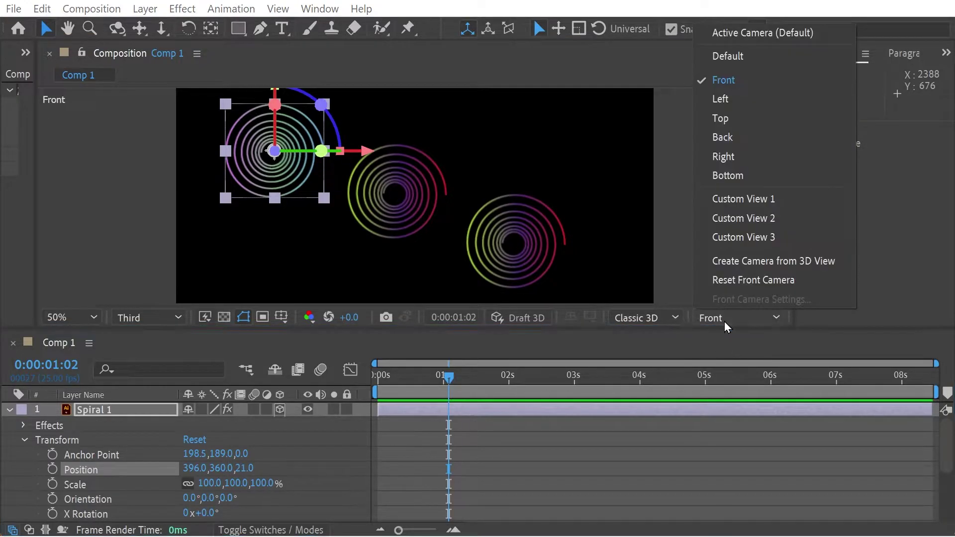
# - Switch to the Back view and move Spiral 1 to Position 363.0, 355.0, 92.0
pyautogui.click(730, 136)
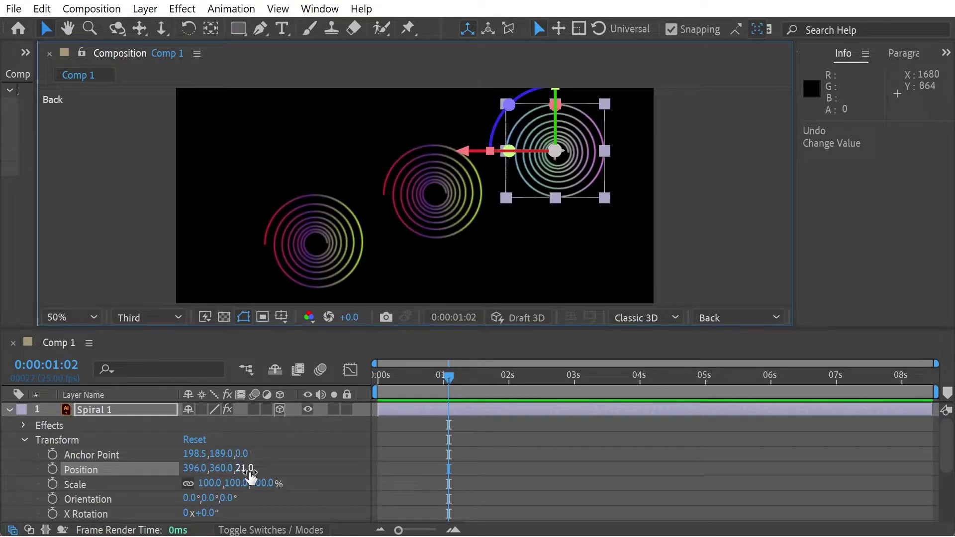
pyautogui.moveTo(249, 469); pyautogui.dragTo(311, 478)
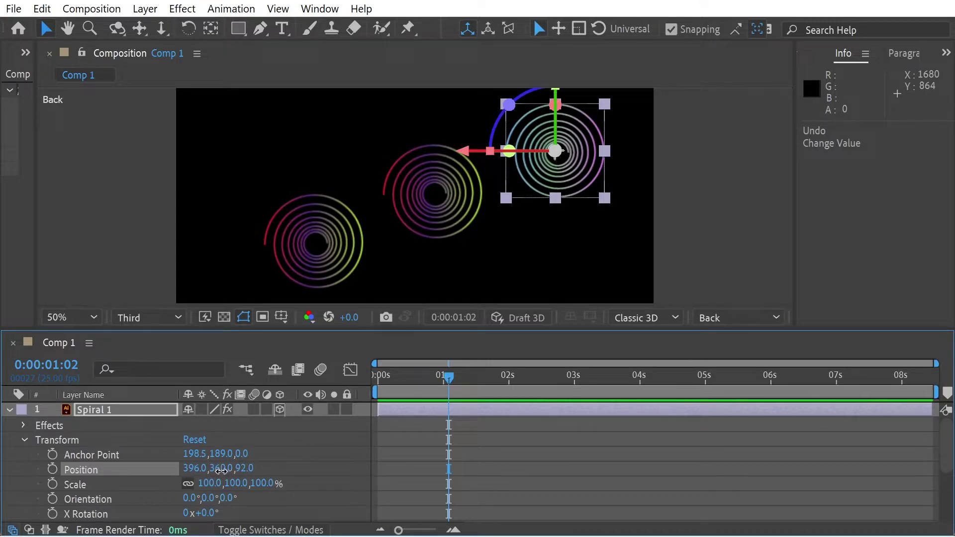
pyautogui.moveTo(223, 476); pyautogui.dragTo(177, 480)
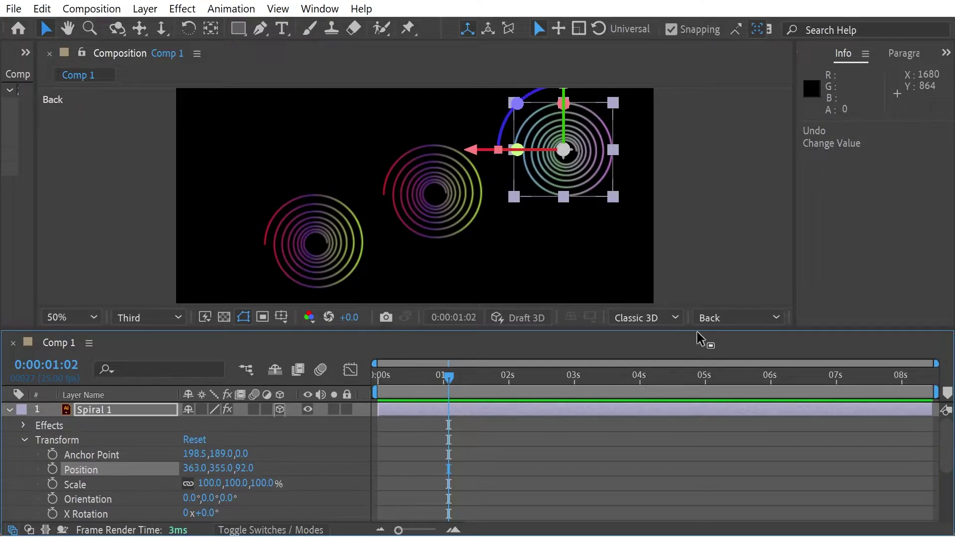
pyautogui.click(741, 322)
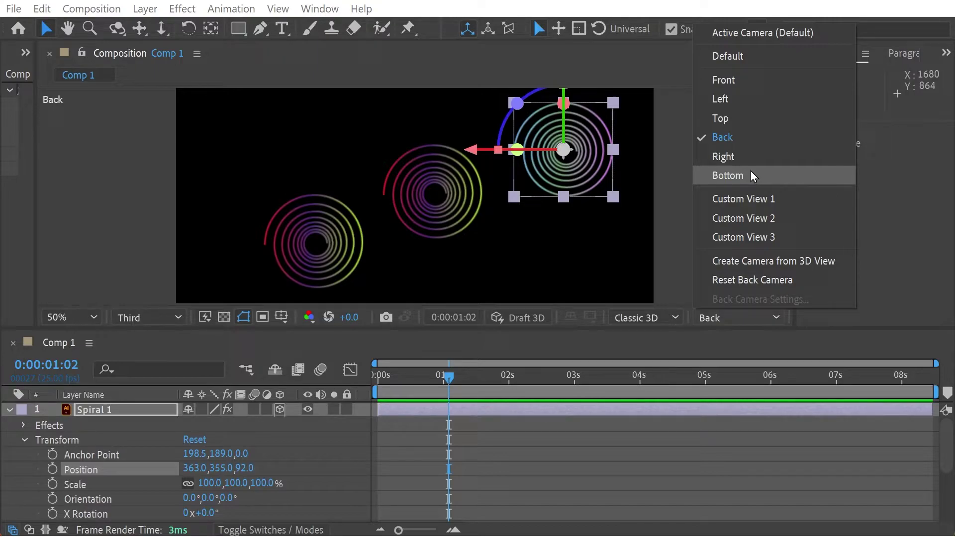
# - Switch to the Left view and shift Spiral 1's Anchor Point to 218.5, 160.0, -67.0
pyautogui.click(744, 100)
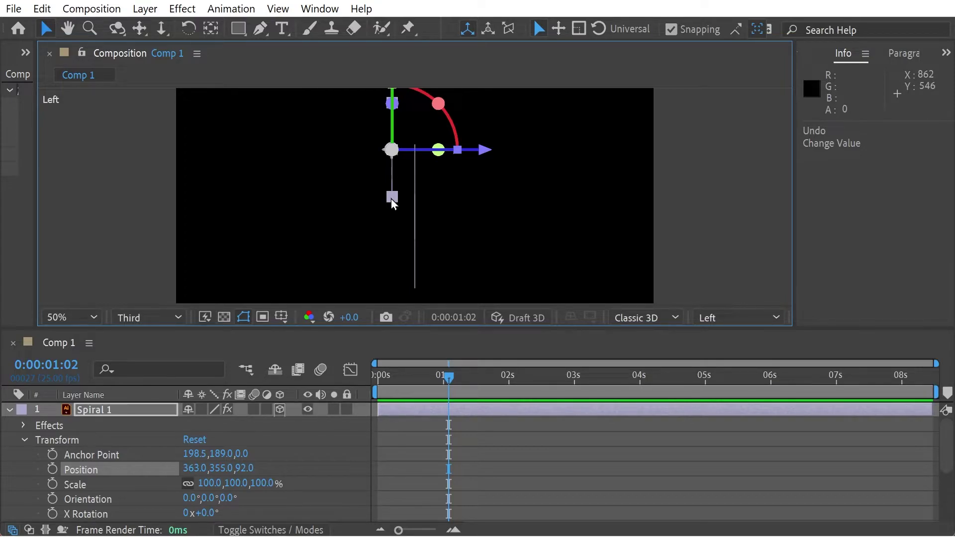
pyautogui.moveTo(387, 215); pyautogui.dragTo(658, 338)
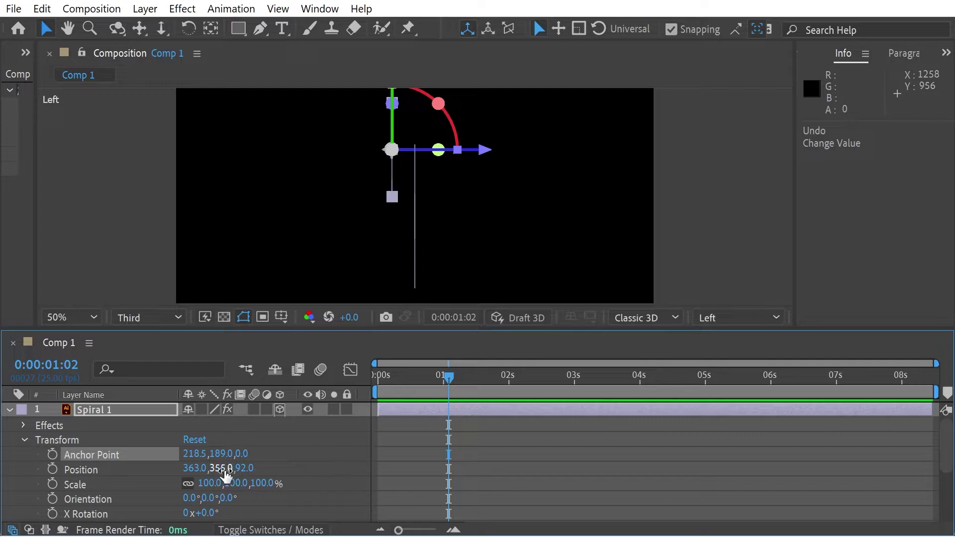
pyautogui.moveTo(220, 454)
pyautogui.mouseDown()
pyautogui.moveTo(274, 465)
pyautogui.moveTo(226, 465)
pyautogui.mouseUp()
pyautogui.click(747, 317)
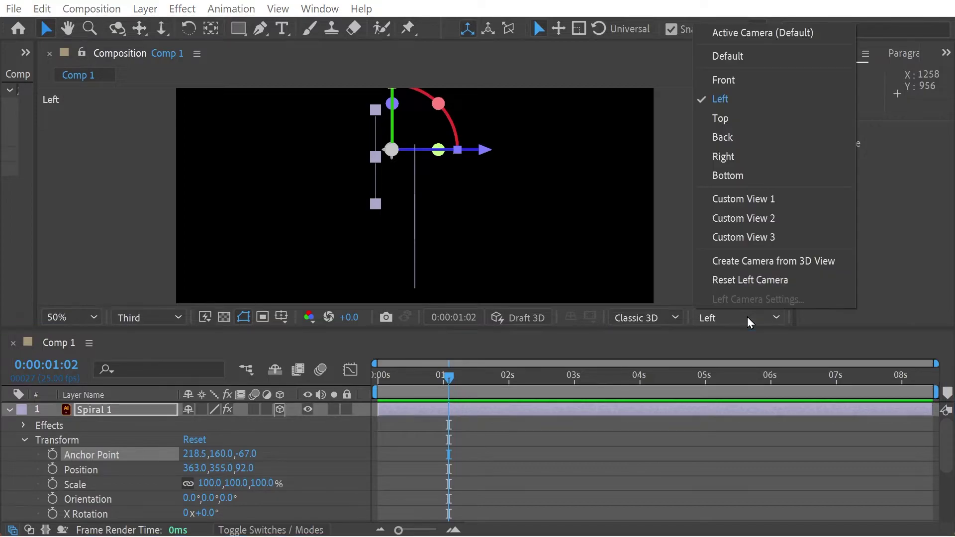
# - Switch to the Right view and raise Spiral 1's Anchor Point Y to 184.0
pyautogui.click(732, 157)
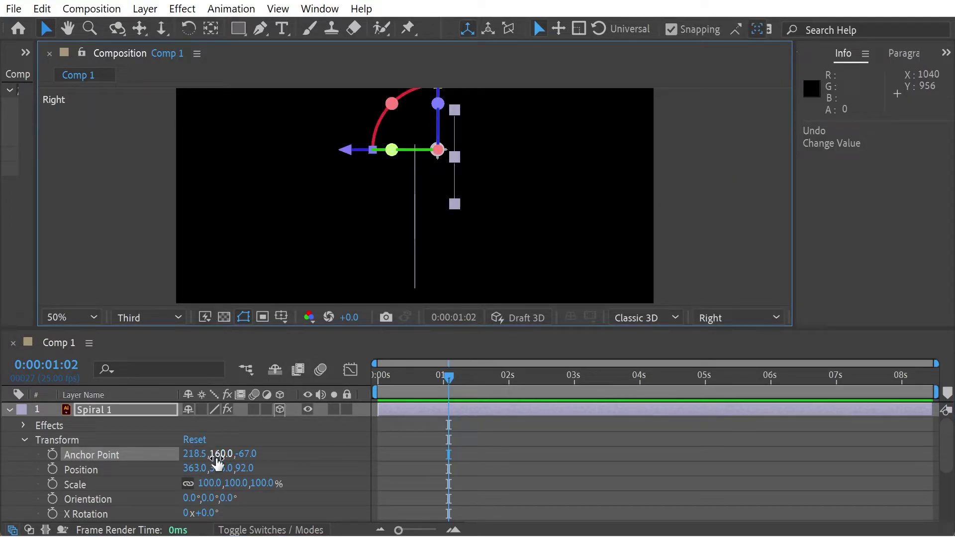
pyautogui.moveTo(218, 455); pyautogui.dragTo(266, 454)
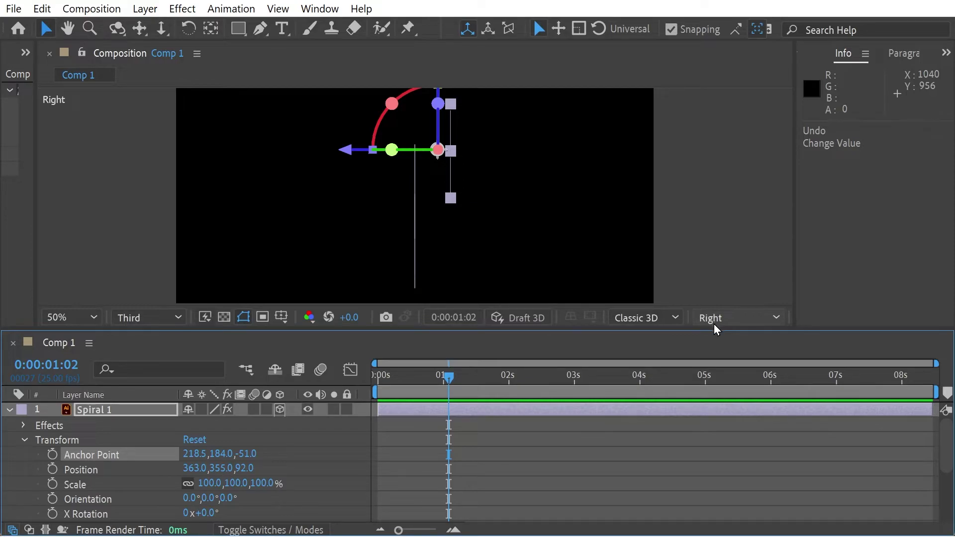
# - Switch to the Top view and set Spiral 1's Anchor Point X to 181.5 and Z to -95.0
pyautogui.click(713, 321)
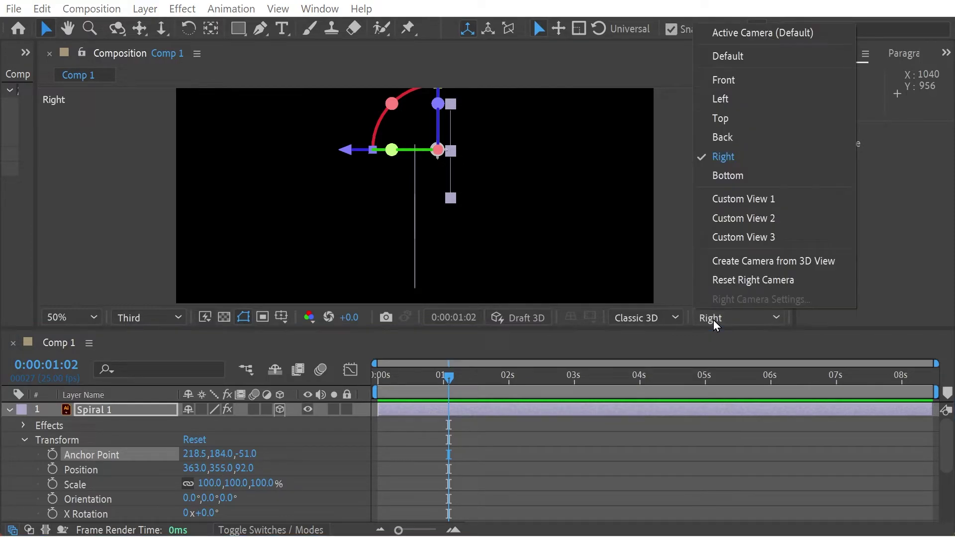
pyautogui.click(760, 120)
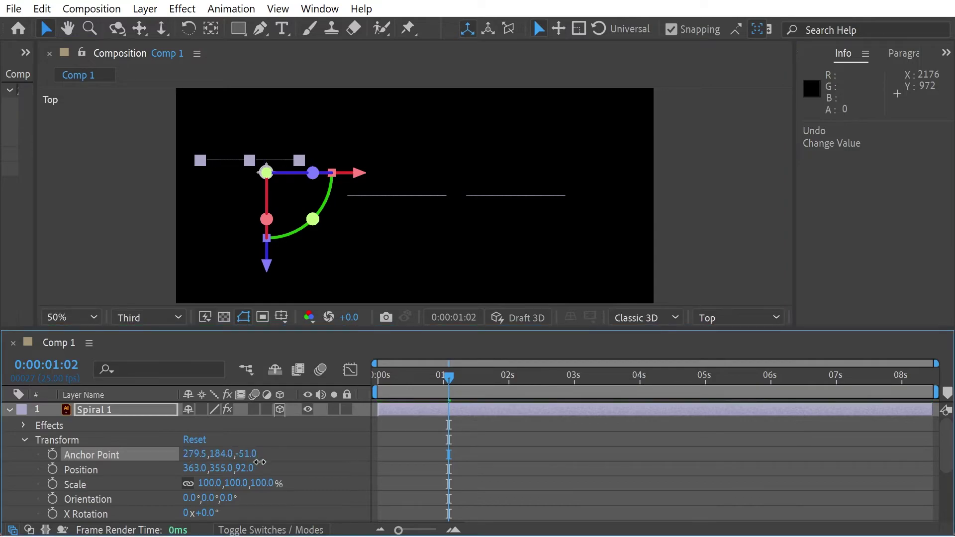
pyautogui.moveTo(194, 454); pyautogui.dragTo(174, 467)
pyautogui.moveTo(254, 453); pyautogui.dragTo(232, 454)
pyautogui.click(758, 317)
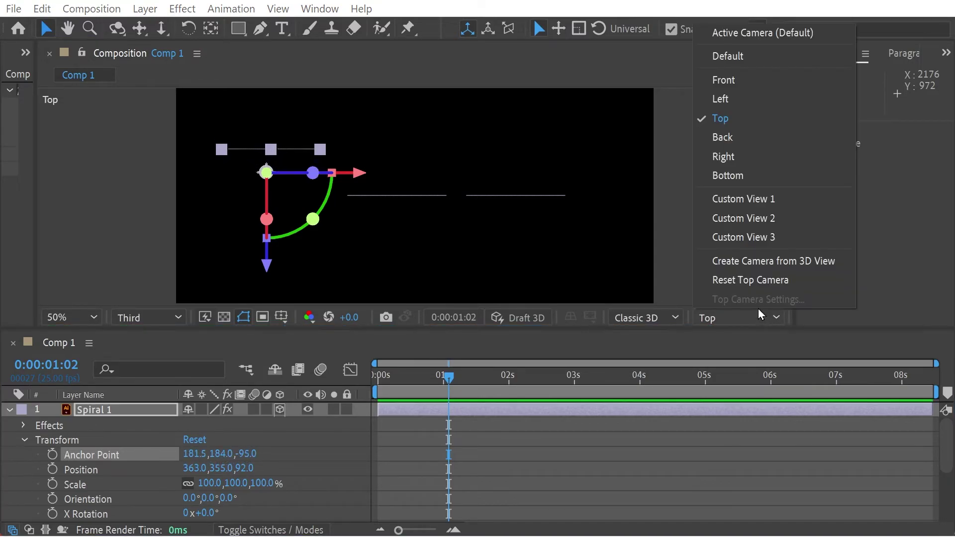
# - Switch through Custom Views 1 and 2, pulling Spiral 1 forward along its depth axis
pyautogui.click(755, 199)
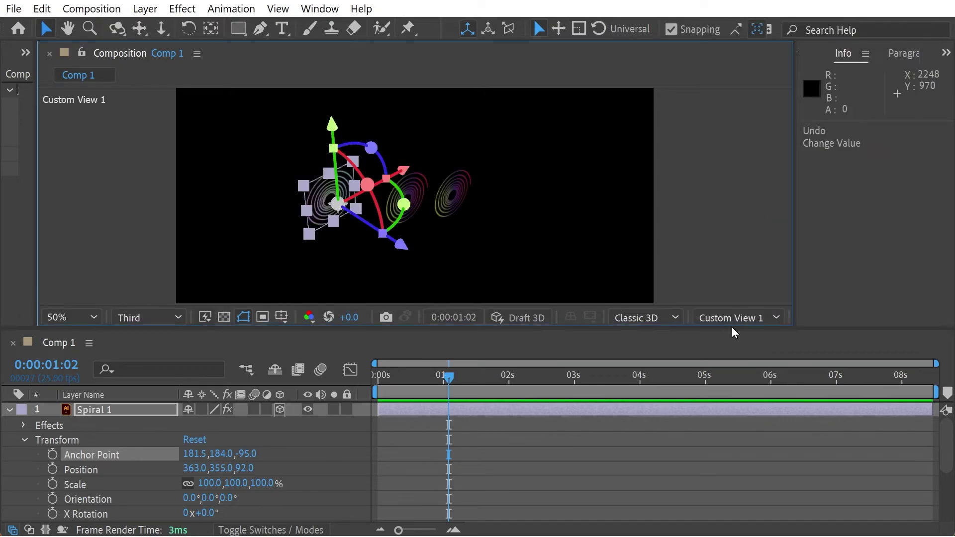
pyautogui.click(732, 323)
pyautogui.click(739, 221)
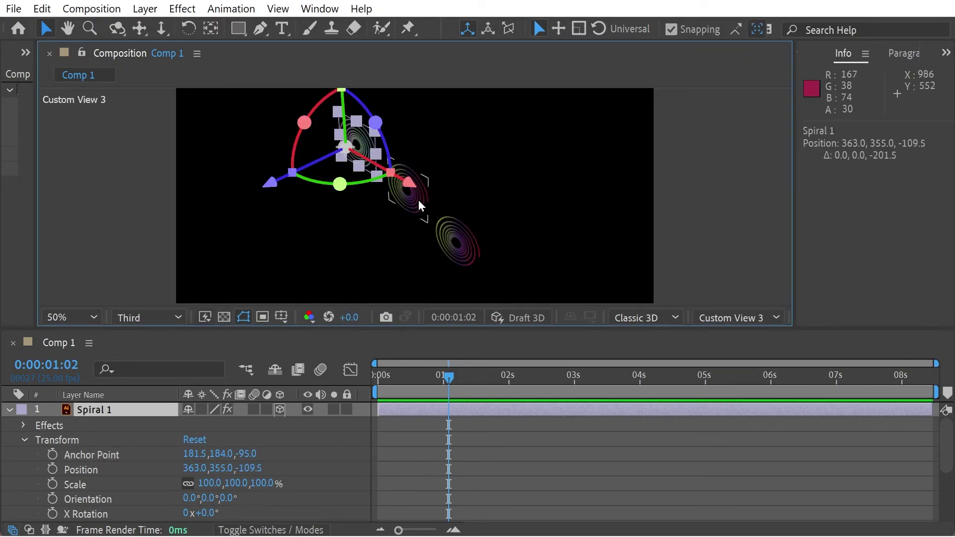
pyautogui.moveTo(419, 200); pyautogui.dragTo(457, 250)
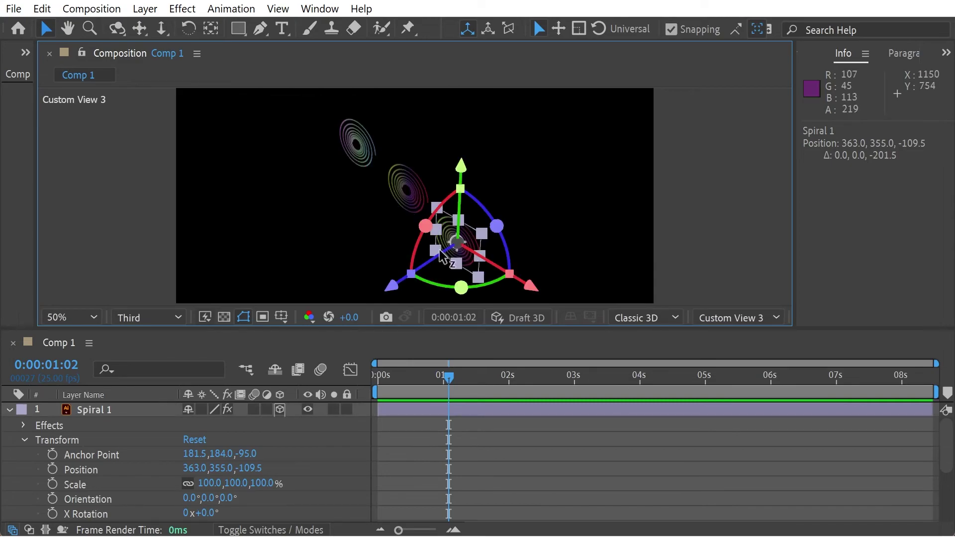
pyautogui.click(9, 409)
# - Move all three spirals along their X, depth and Y axes, then deselect them
pyautogui.moveTo(99, 479); pyautogui.dragTo(273, 342)
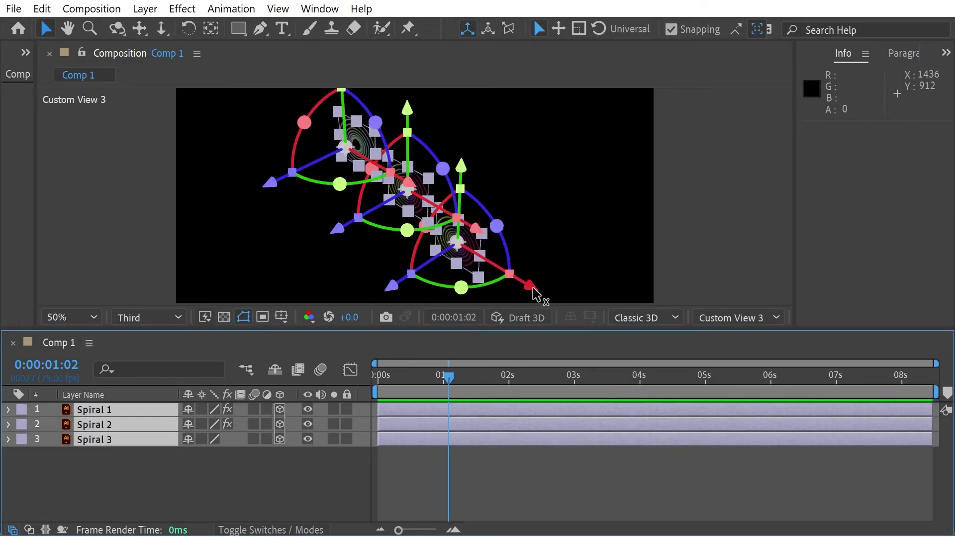
pyautogui.moveTo(532, 291); pyautogui.dragTo(405, 271)
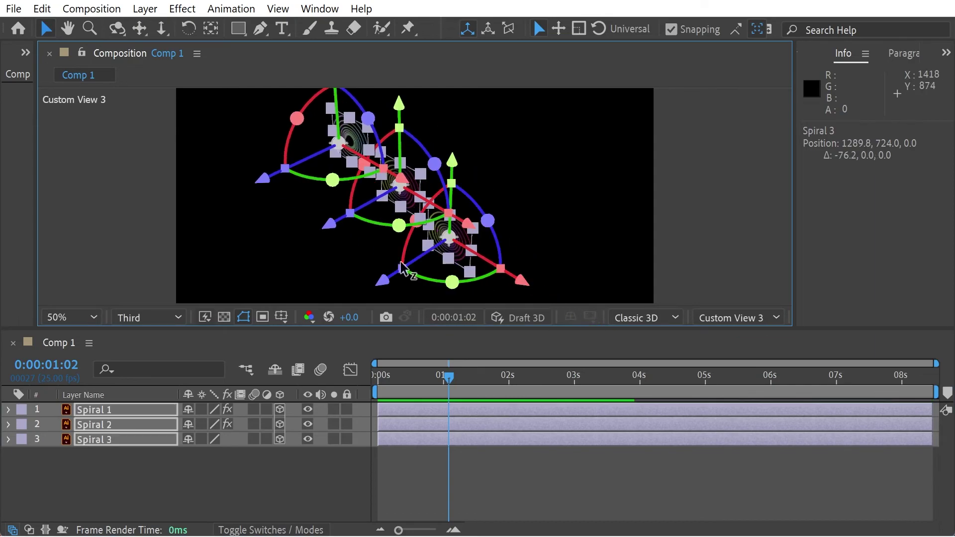
pyautogui.moveTo(334, 229); pyautogui.dragTo(289, 264)
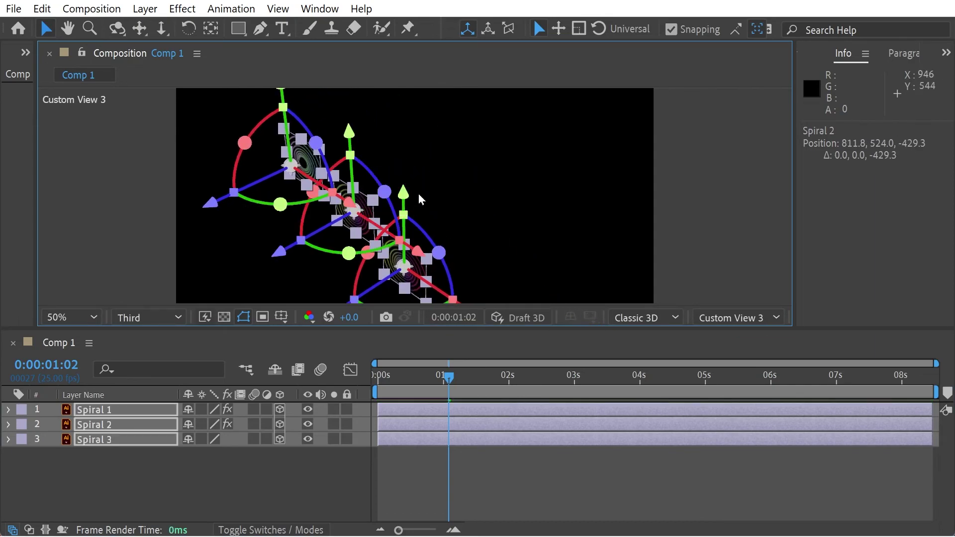
pyautogui.moveTo(404, 195); pyautogui.dragTo(396, 170)
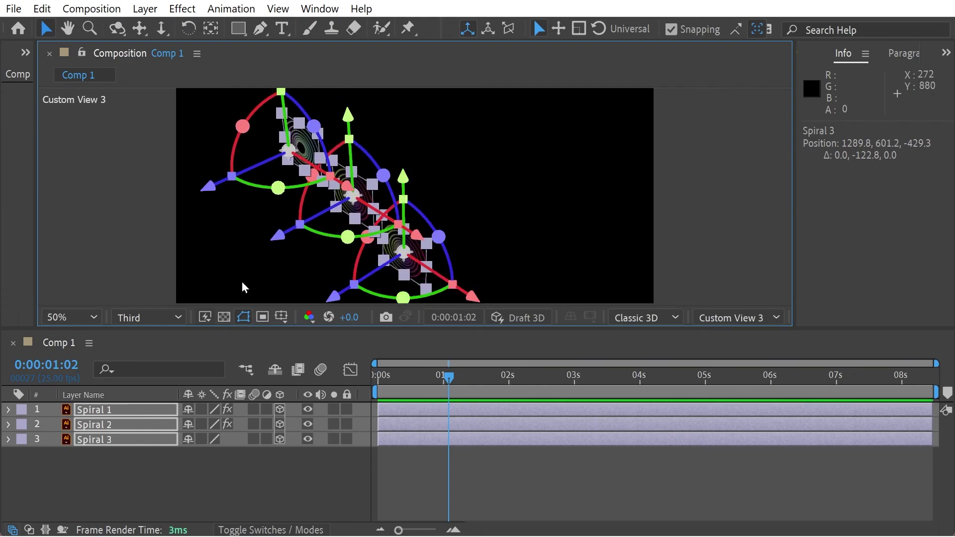
pyautogui.click(221, 248)
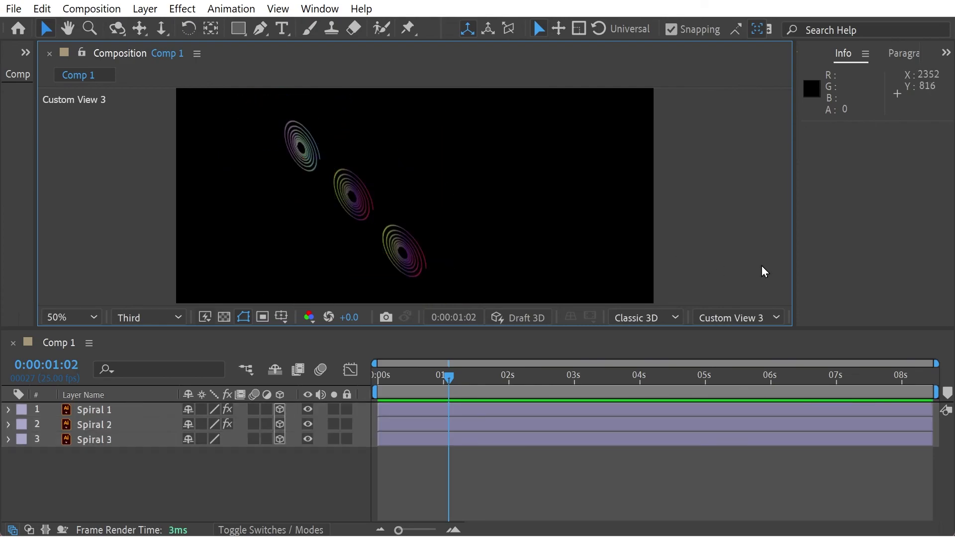